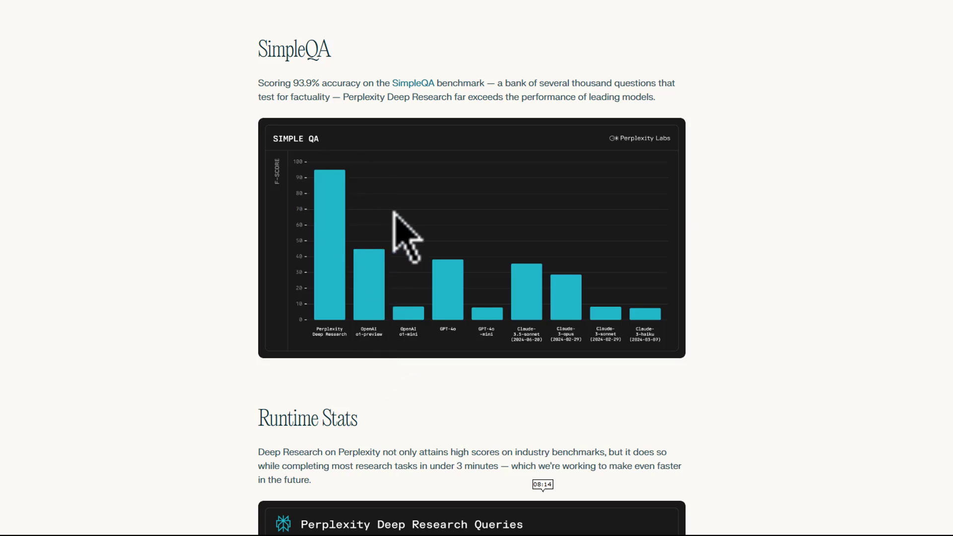
Step: Highlight the 21.1% Humanity's Last Exam accuracy score in the Deep Research blog post
scroll(382, 196, "up", 7)
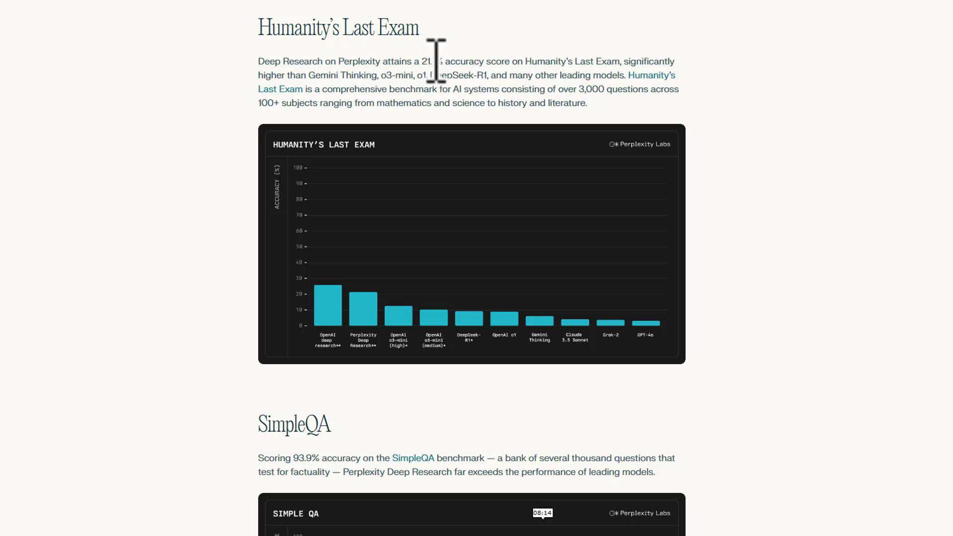
left_click_drag(368, 64, 629, 88)
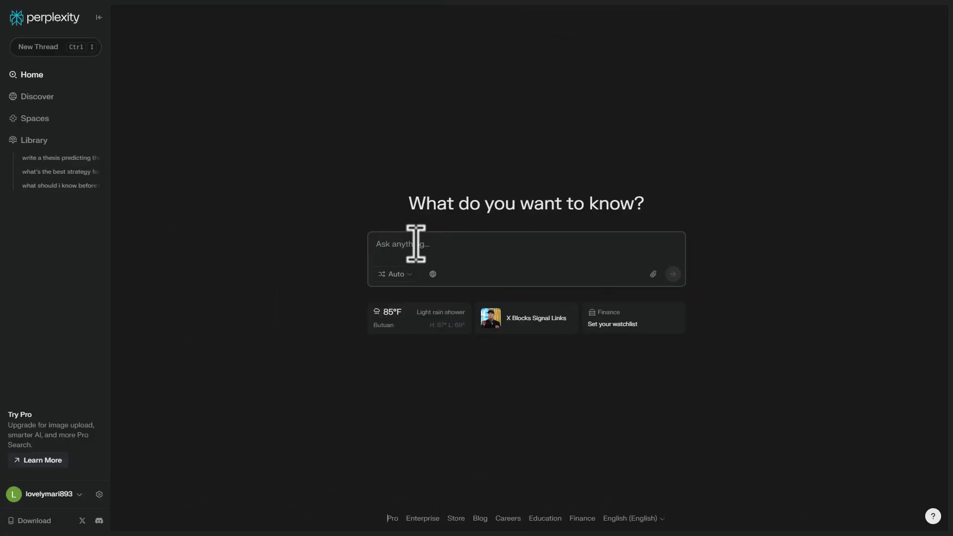
Step: Submit the AI-and-SEO-in-2025 question in Deep Research mode, then collapse the sidebar
left_click(402, 274)
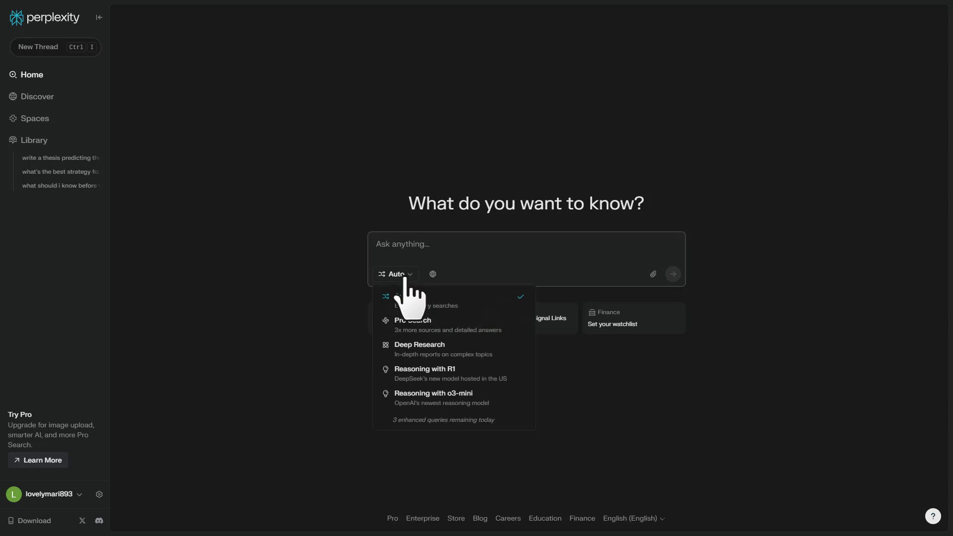
left_click(462, 352)
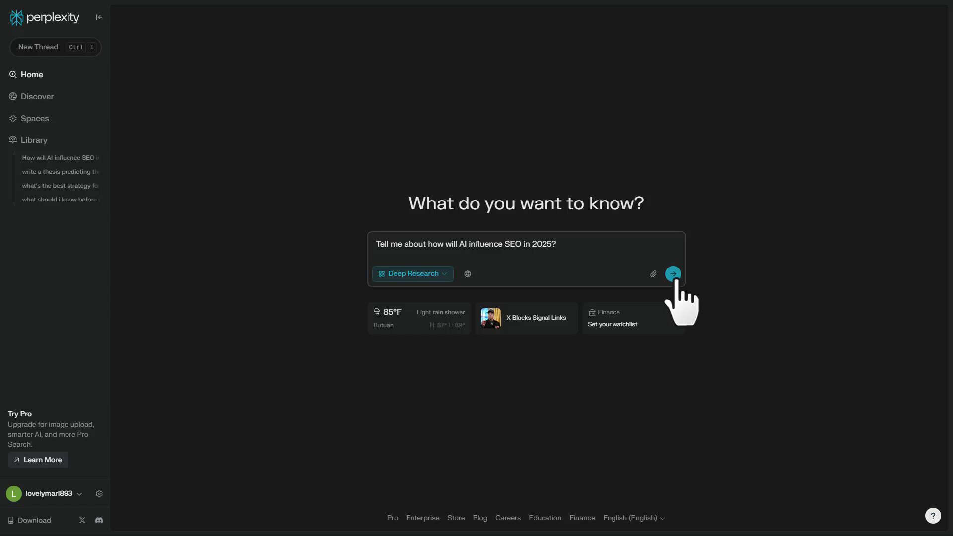
left_click(673, 276)
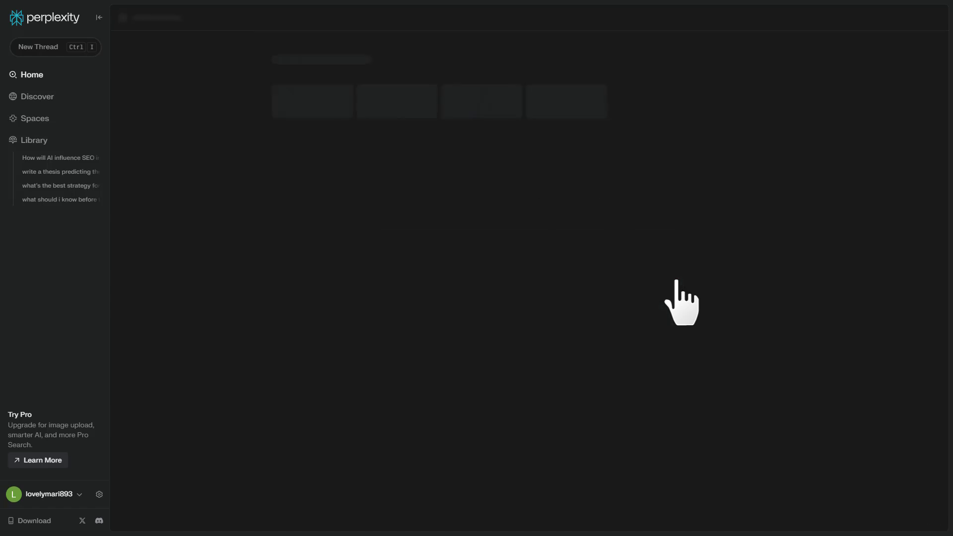
left_click(99, 18)
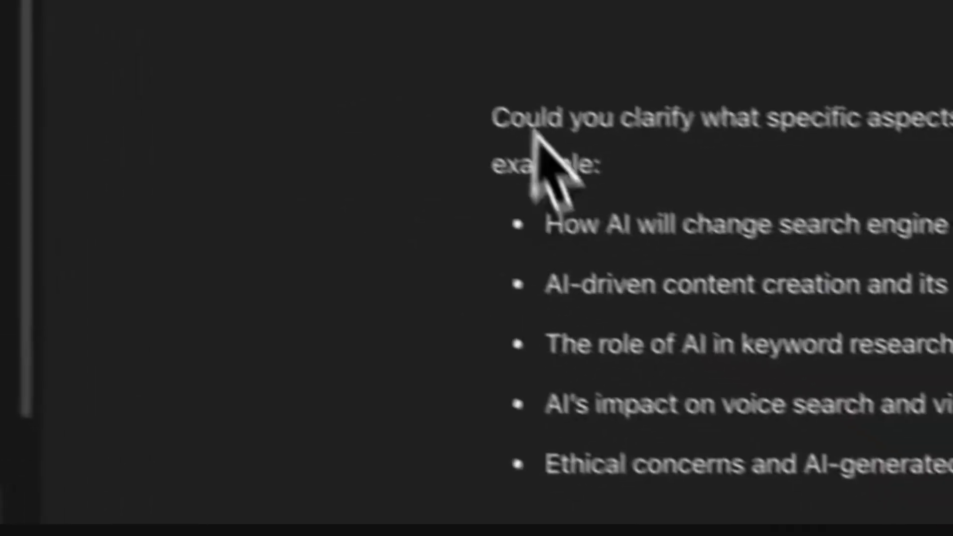
Step: Answer the clarifying question with 'give me all'
left_click_drag(439, 87, 686, 287)
left_click(620, 436)
type("give me all of them")
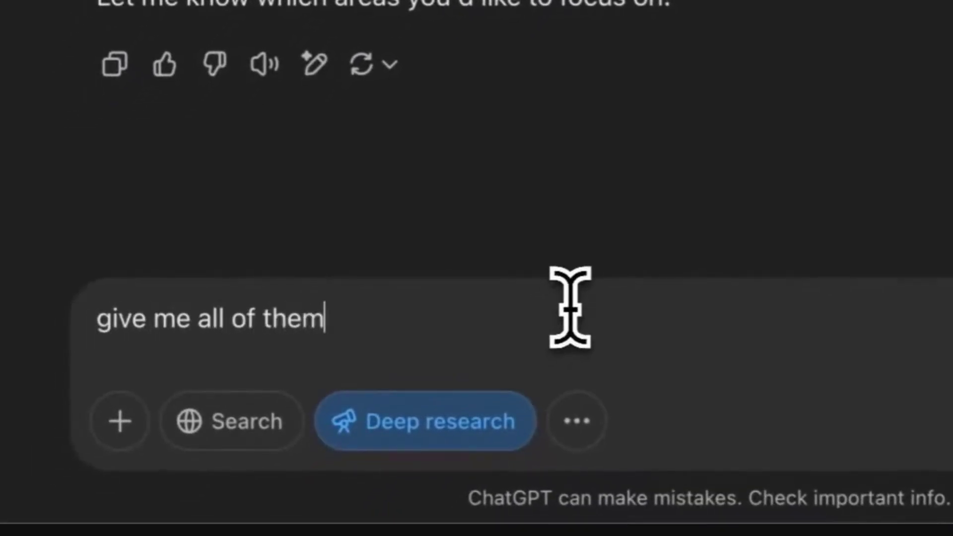
key("Return")
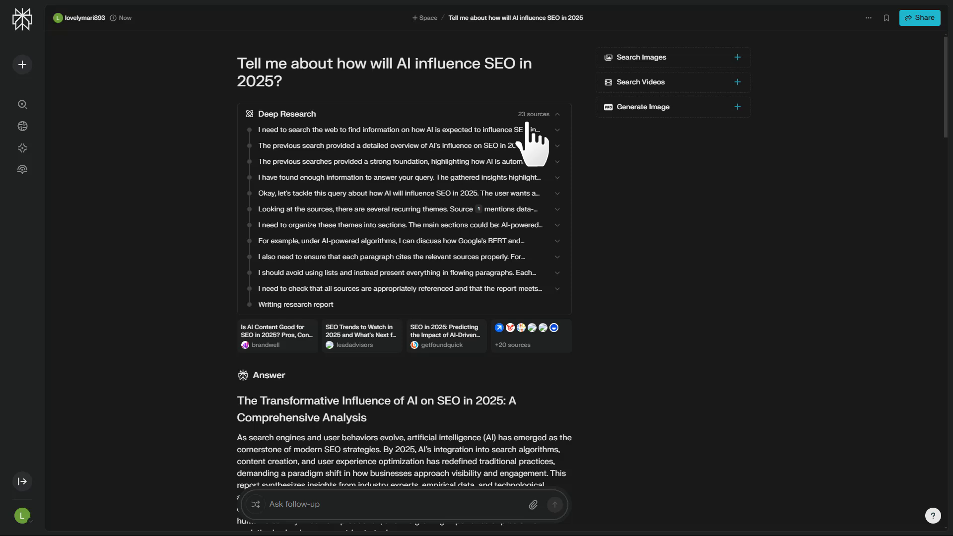
Step: Expand the first three Deep Research steps to reveal searches like 'AI SEO trends 2025' and their sources
left_click(436, 131)
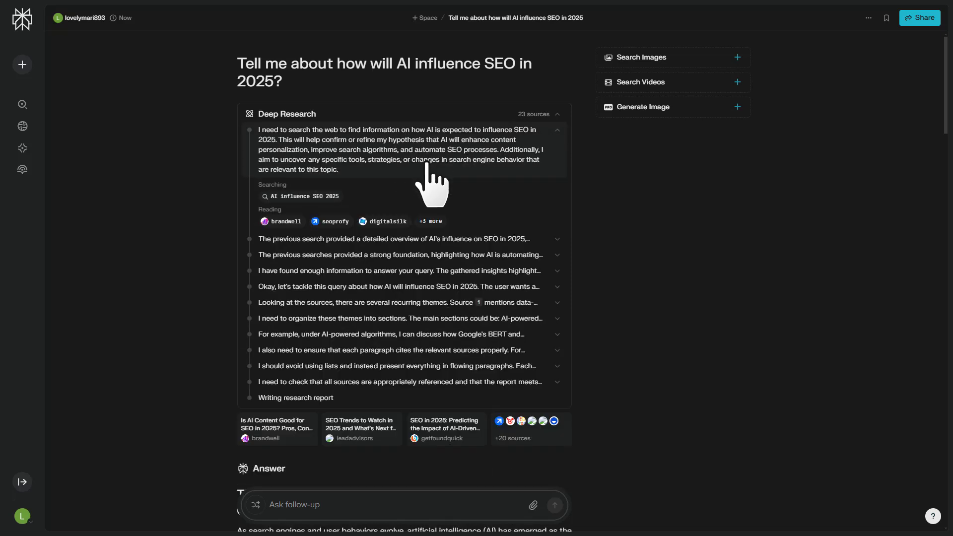
mouse_move(395, 222)
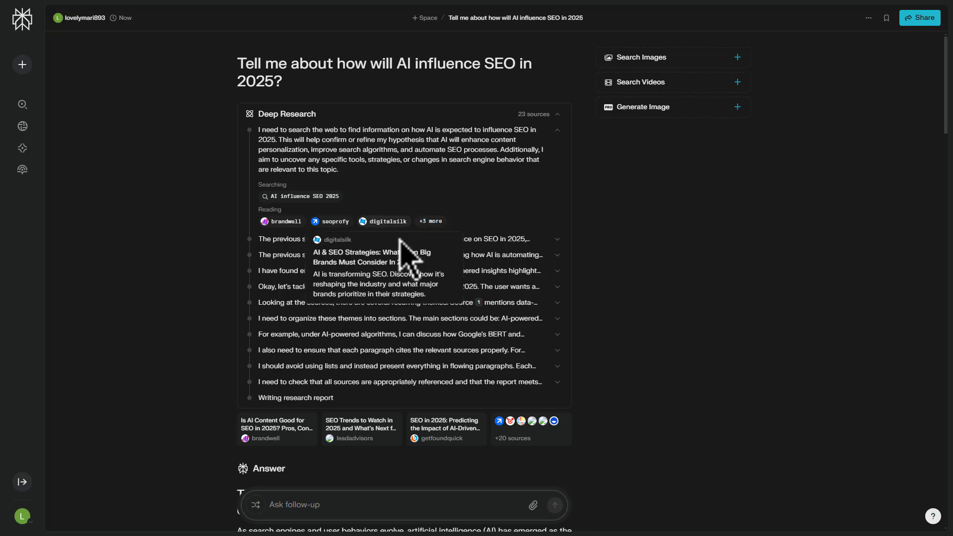
left_click(479, 242)
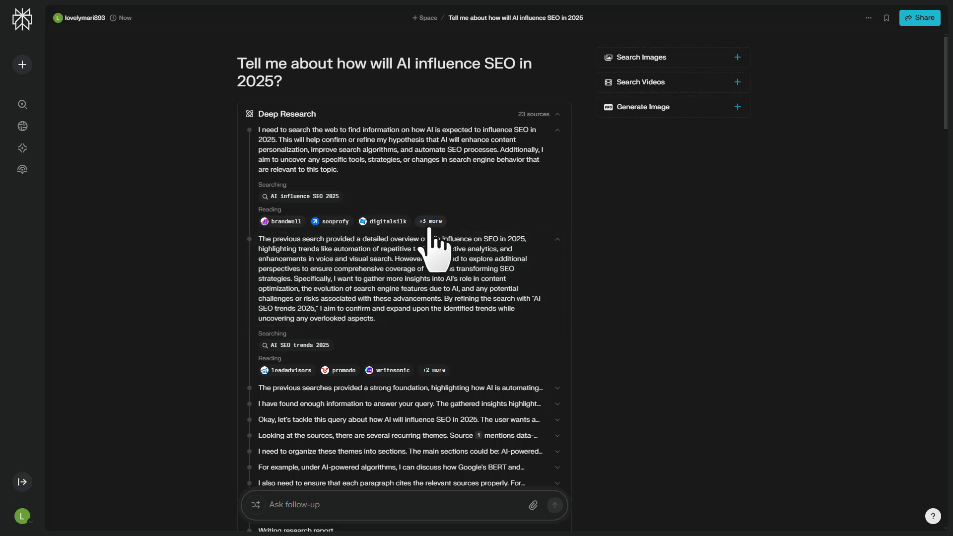
left_click(449, 387)
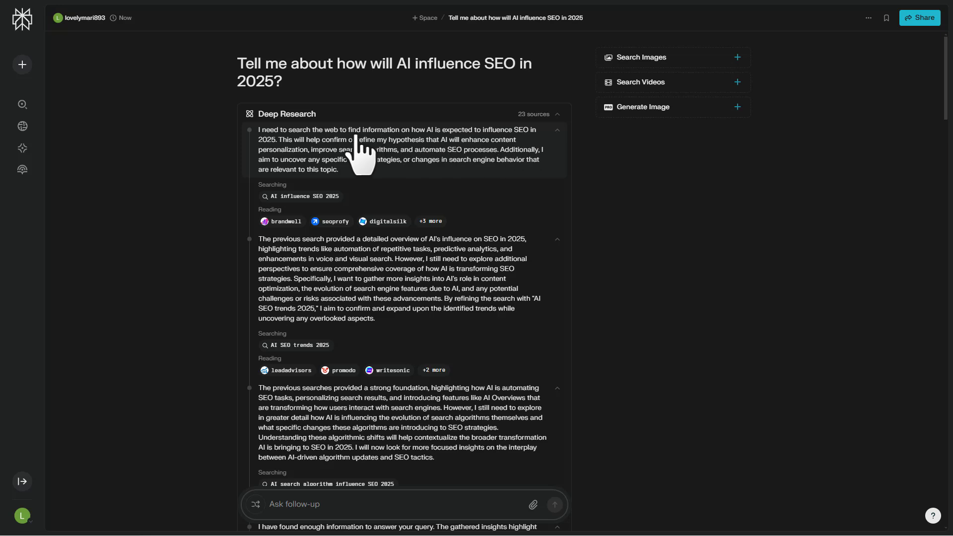
scroll(272, 146, "down", 3)
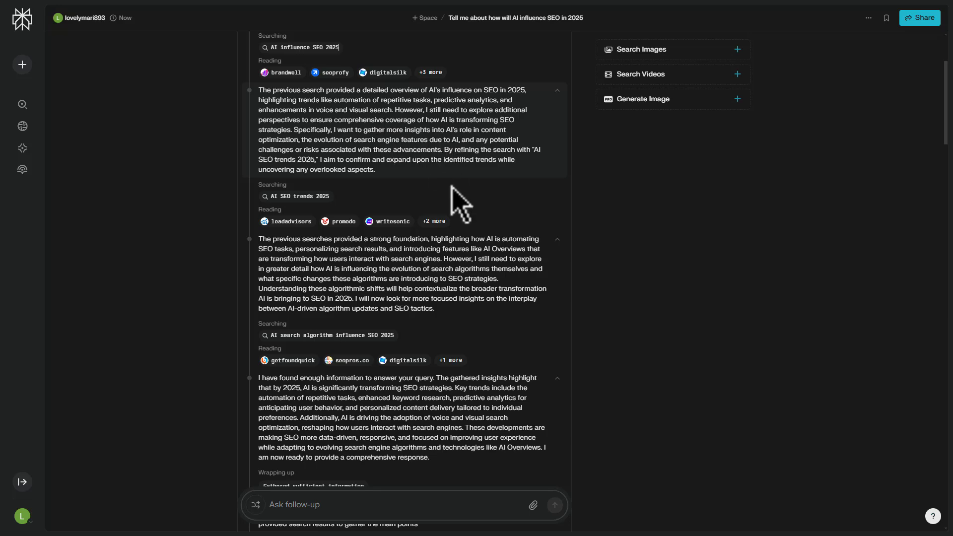
Step: Zoom in and read the report down to 'Navigating the AI-Driven SEO Landscape' and related questions
scroll(491, 248, "down", 4)
scroll(489, 243, "down", 6)
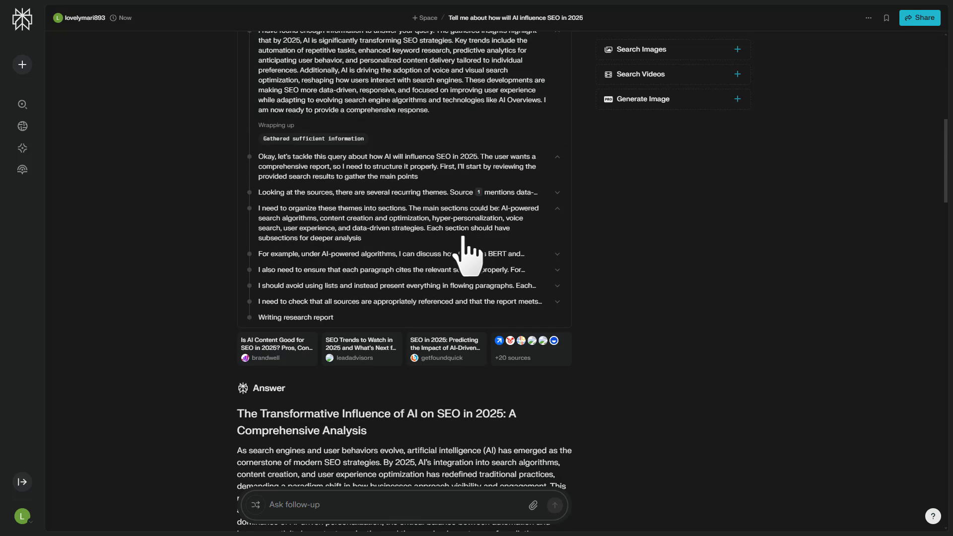
scroll(436, 250, "down", 3)
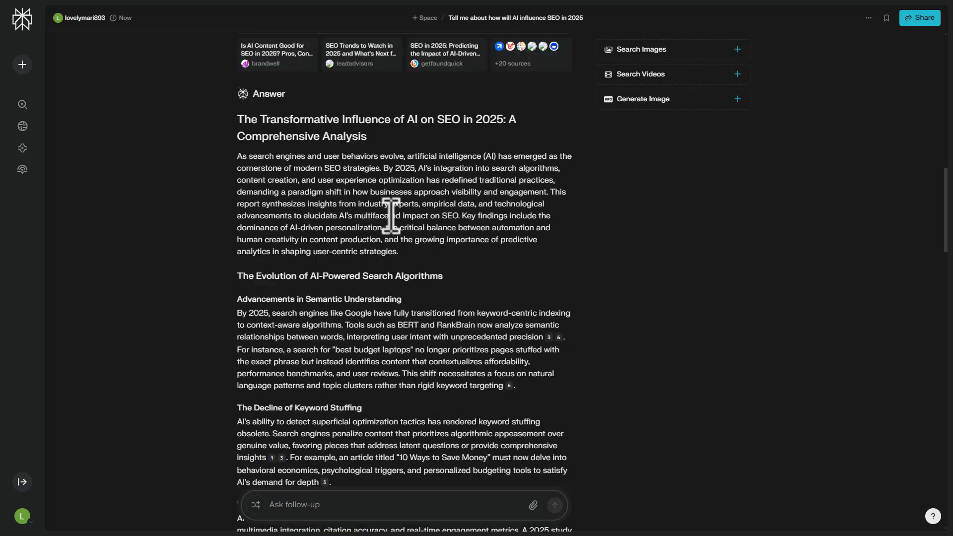
scroll(429, 250, "down", 6)
key("ctrl+plus")
key("ctrl+plus")
scroll(429, 250, "down", 5)
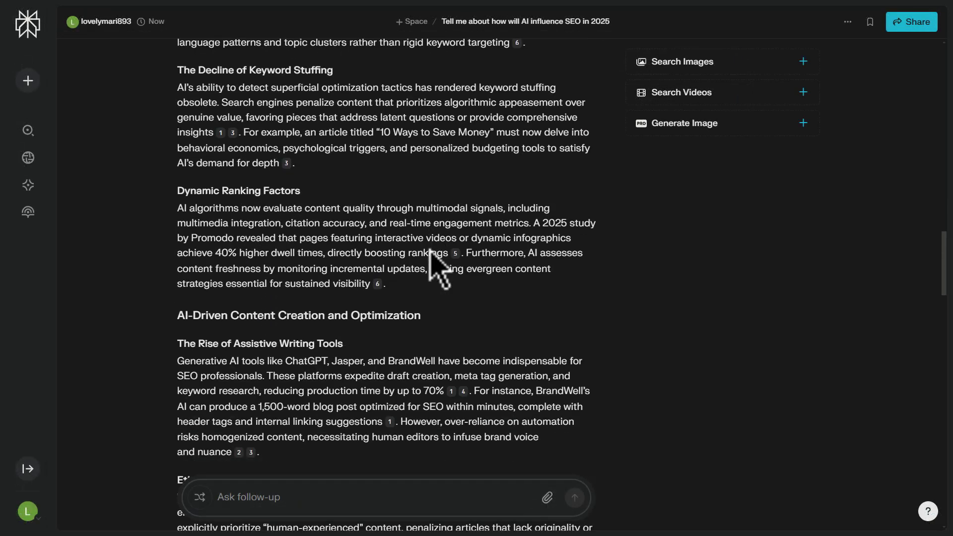
scroll(430, 248, "down", 8)
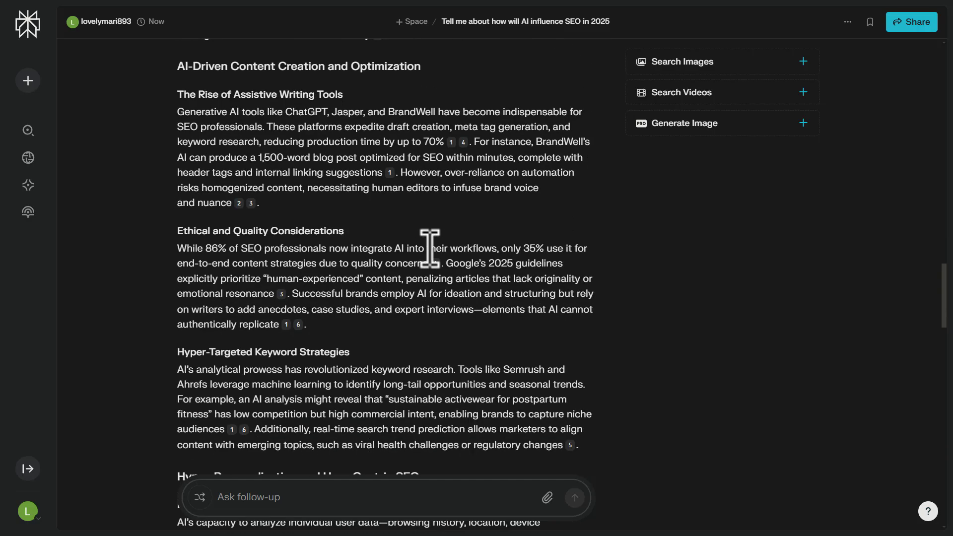
scroll(430, 248, "down", 3)
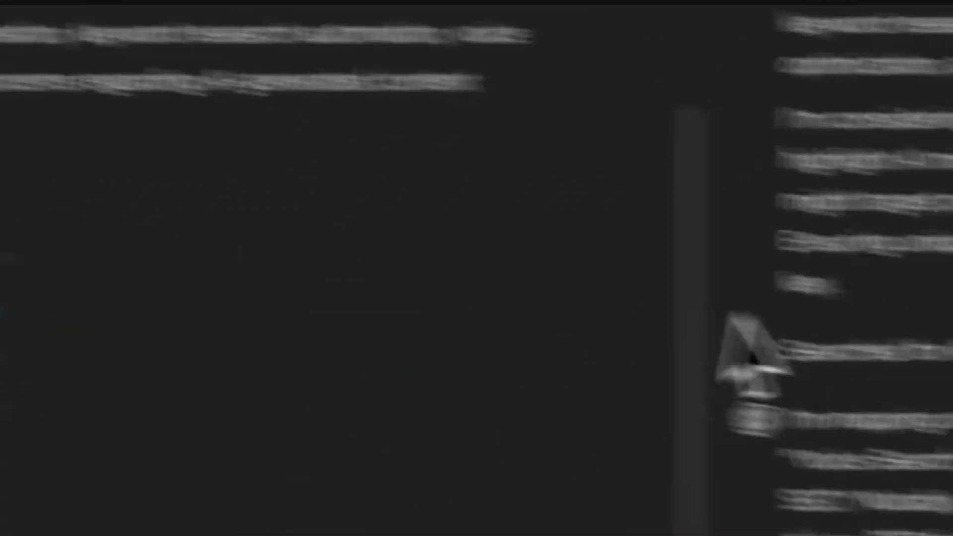
scroll(531, 435, "down", 5)
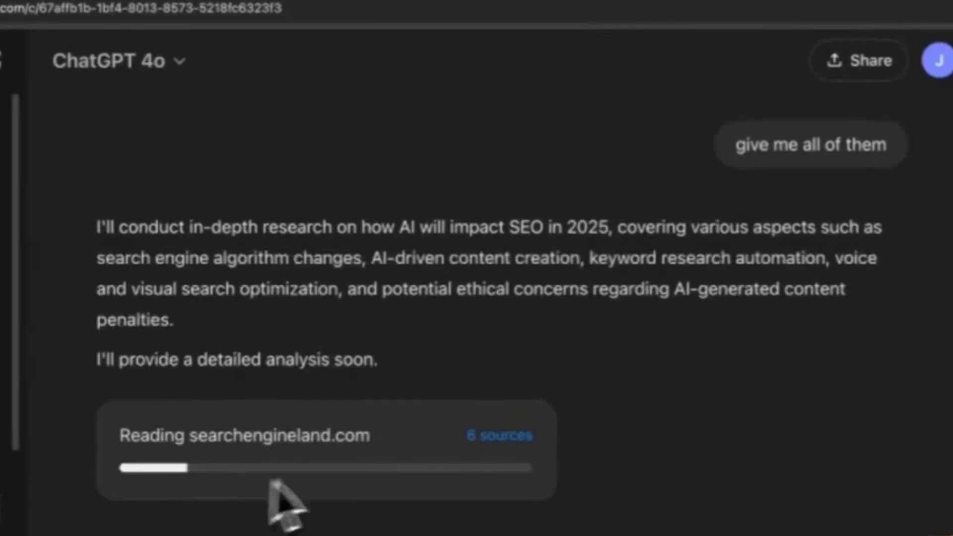
scroll(944, 391, "down", 1)
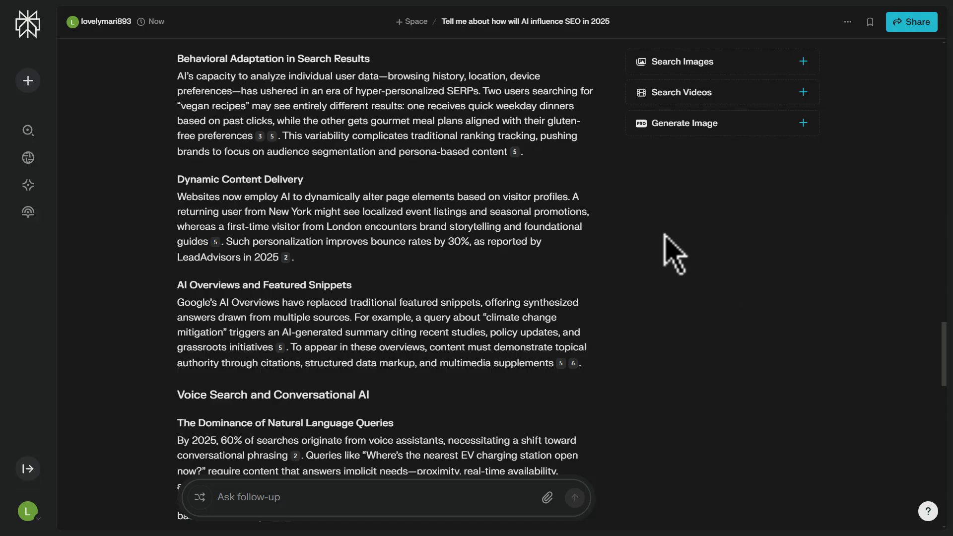
scroll(662, 253, "down", 3)
scroll(537, 367, "down", 15)
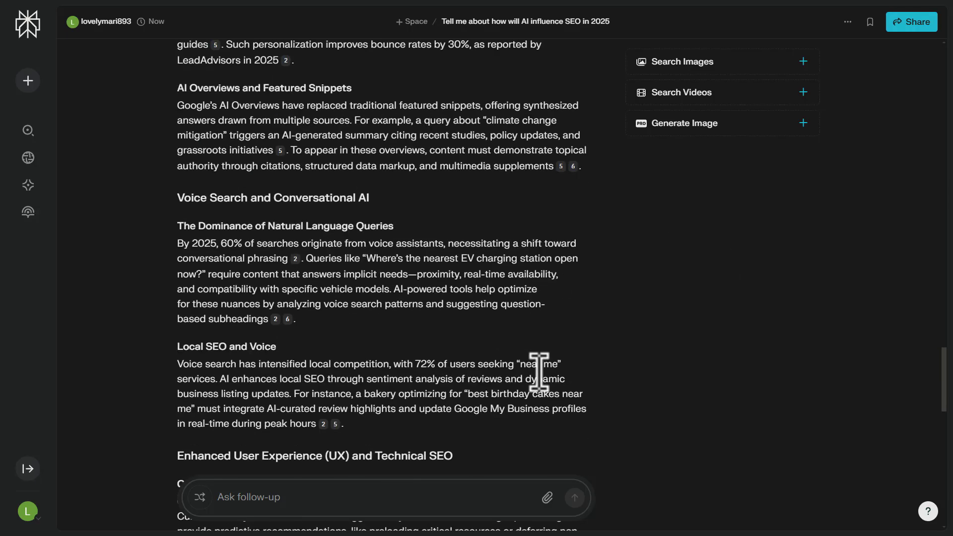
scroll(563, 334, "up", 4)
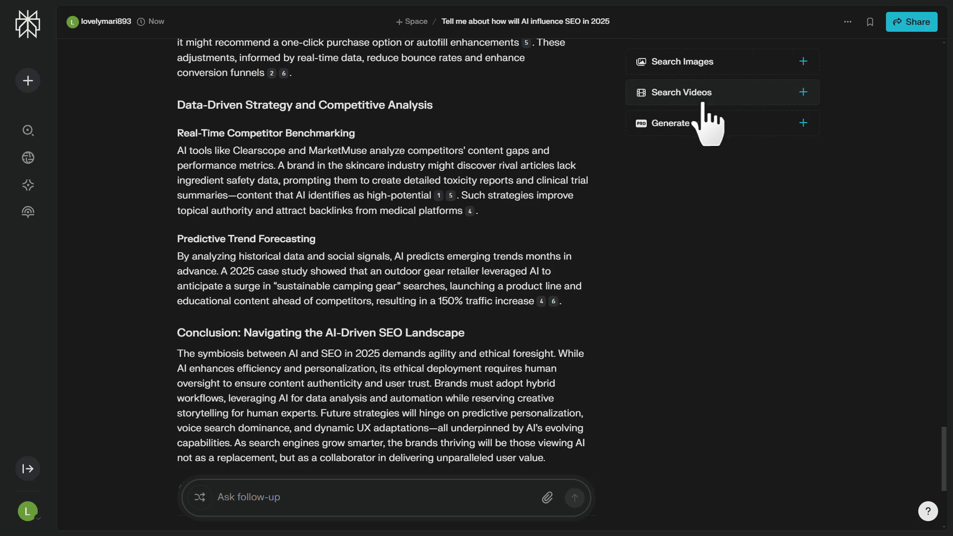
scroll(691, 245, "down", 5)
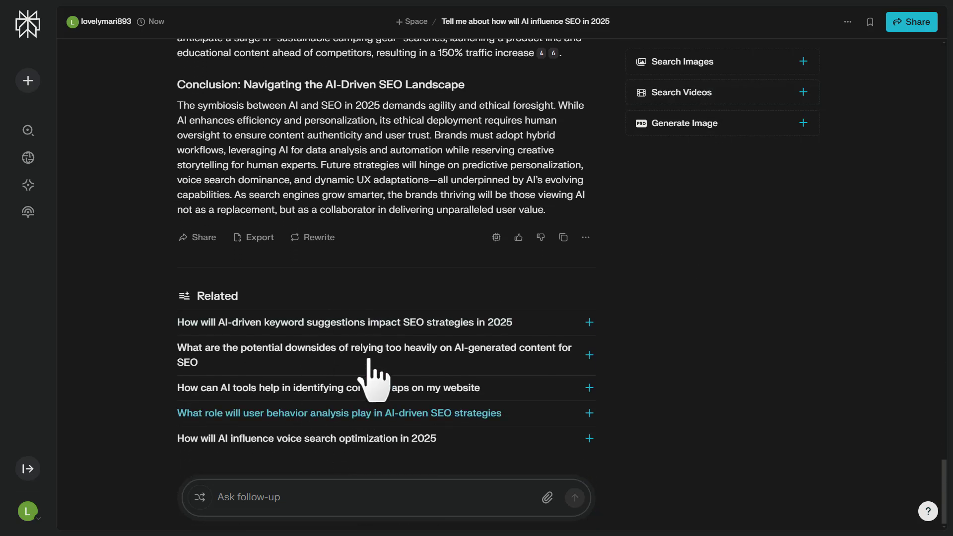
Step: Make the thread Shareable, copy its link, and exit full-screen view
left_click(202, 239)
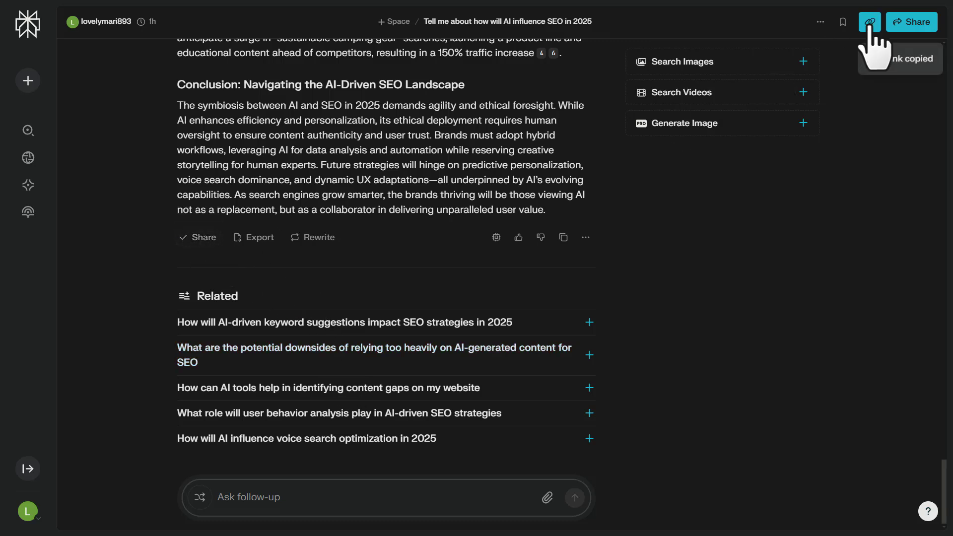
left_click(911, 24)
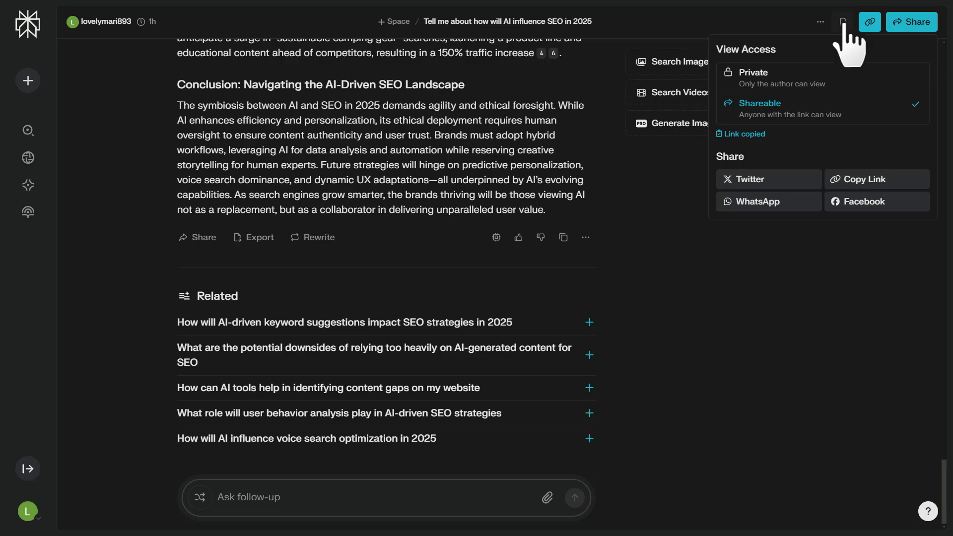
left_click(868, 23)
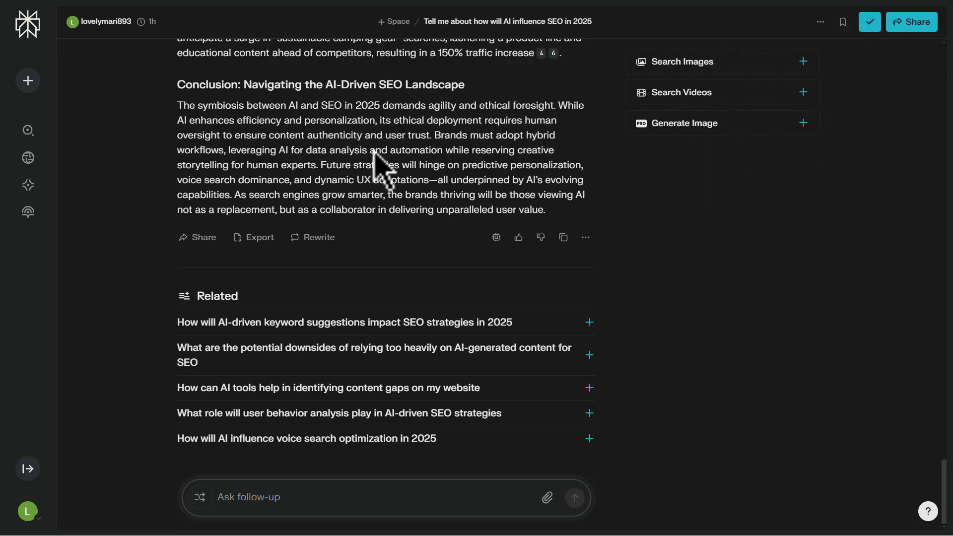
key("F5")
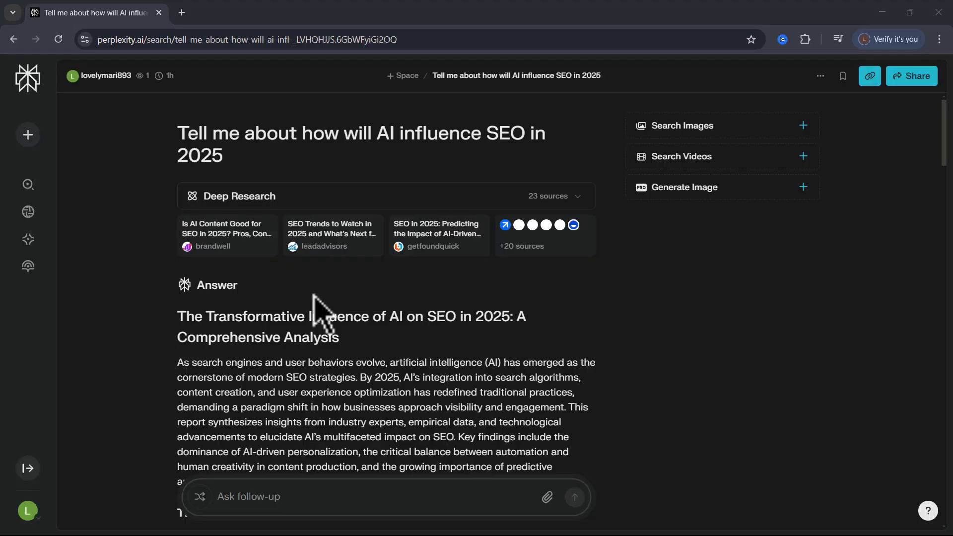
Step: Open citation 6 (SEOPros) and citation 5 (Promodo) in new tabs and view the SEOPros article
scroll(375, 308, "down", 10)
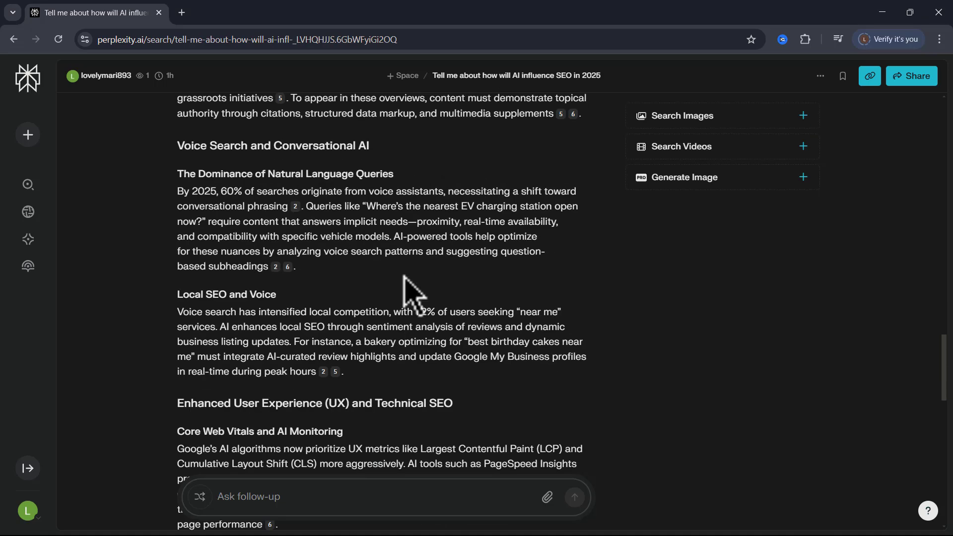
mouse_move(296, 206)
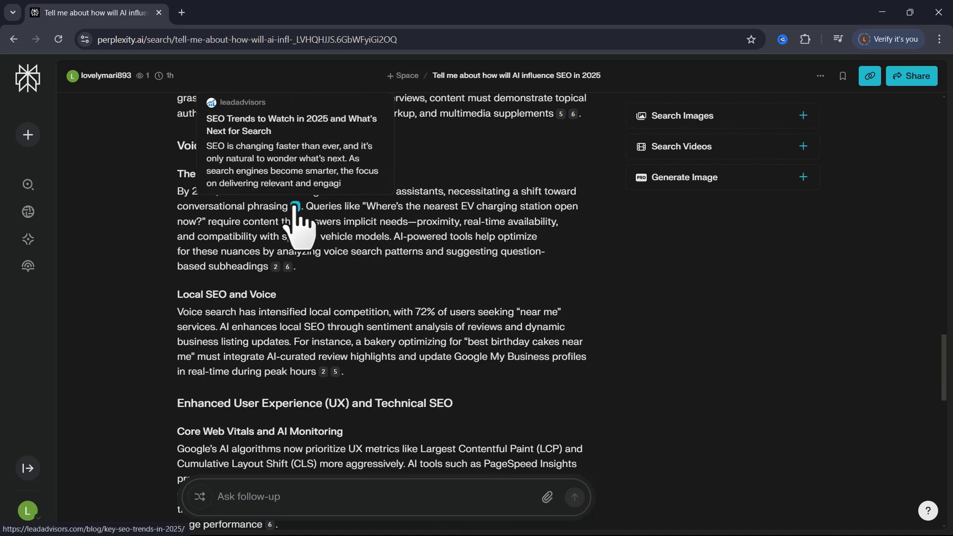
mouse_move(275, 267)
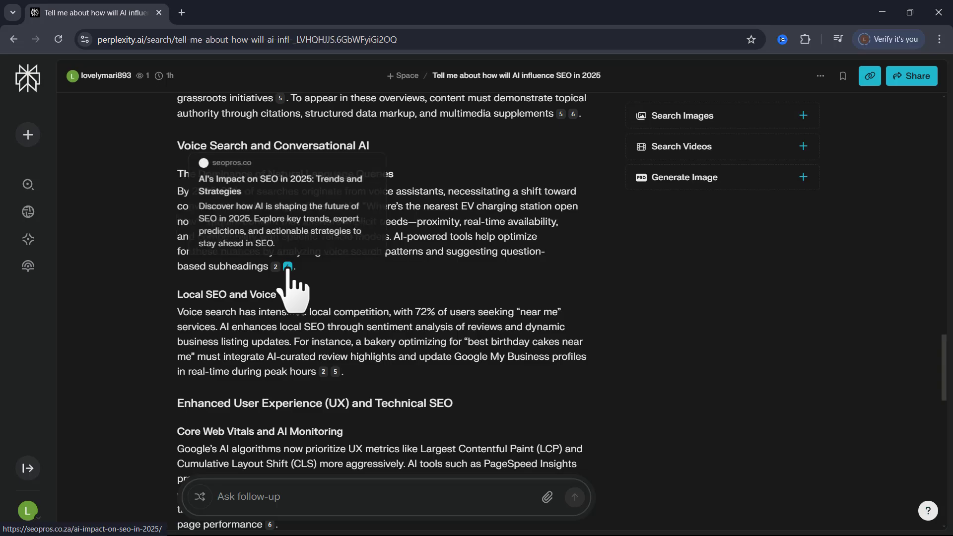
left_click(287, 268)
key("ctrl+shift+Tab")
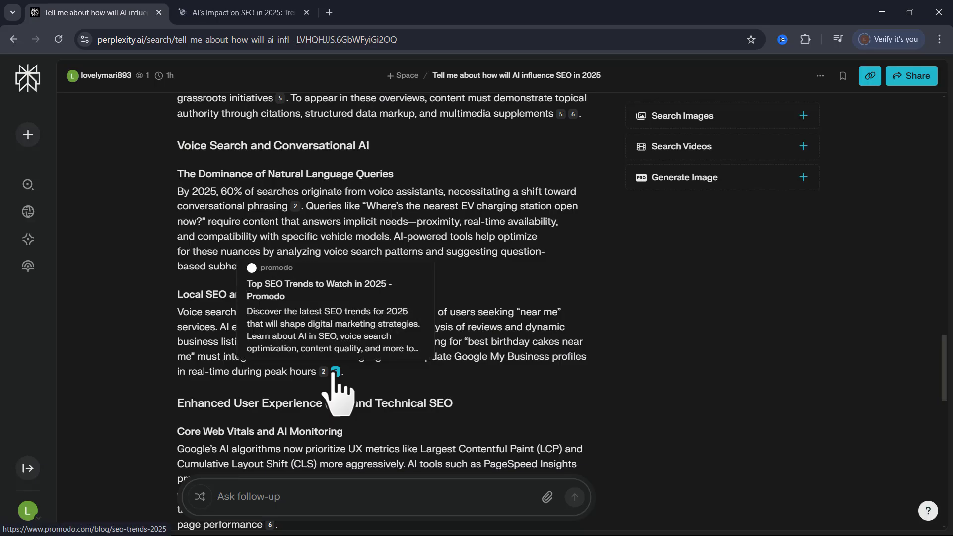
left_click(334, 371)
key("ctrl+Tab")
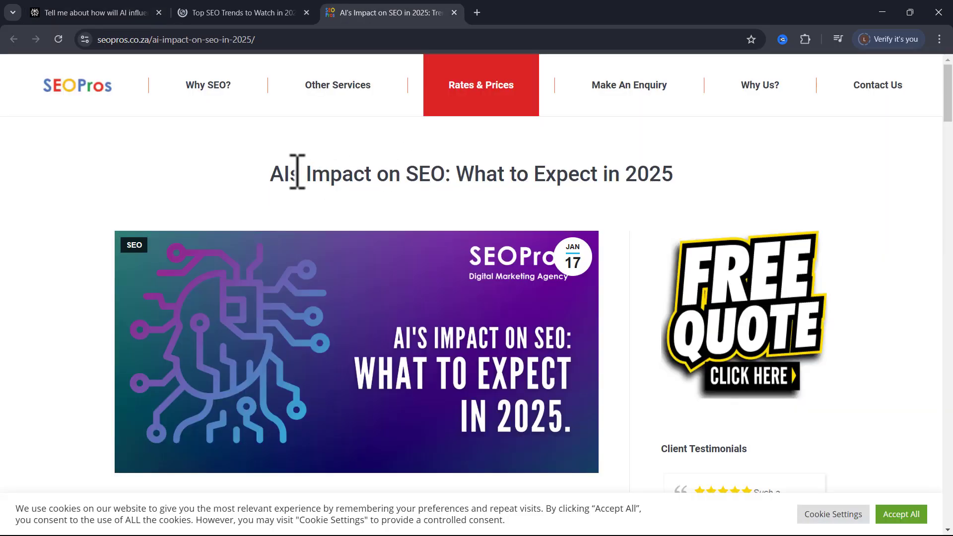
Step: Skim the SEOPros 'AI's Impact on SEO' article, highlighting its title
left_click_drag(295, 177, 729, 175)
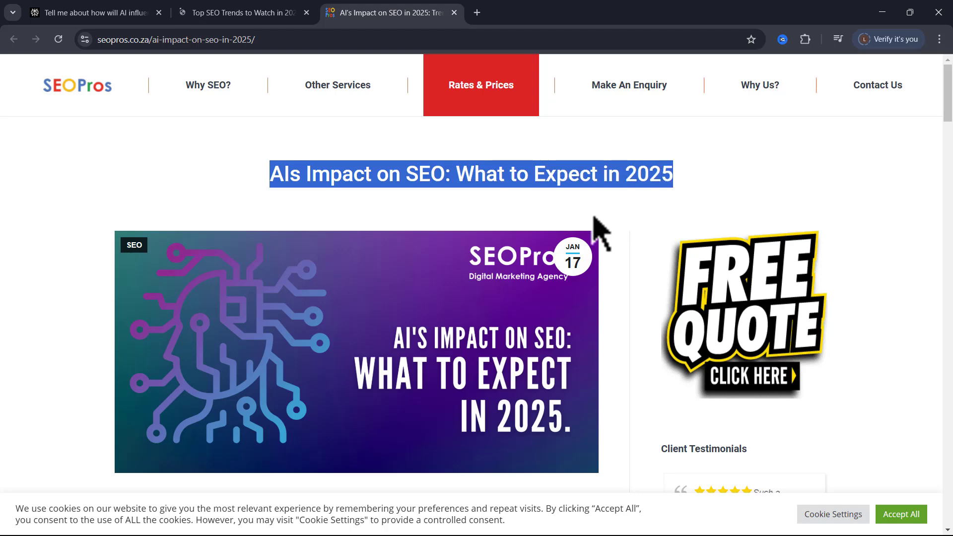
left_click(640, 206)
scroll(571, 276, "down", 4)
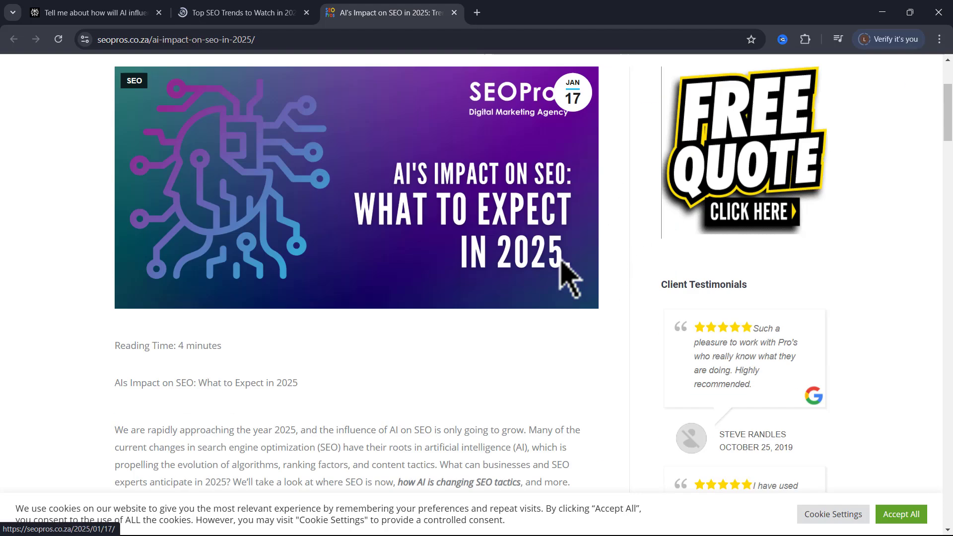
scroll(363, 411, "down", 6)
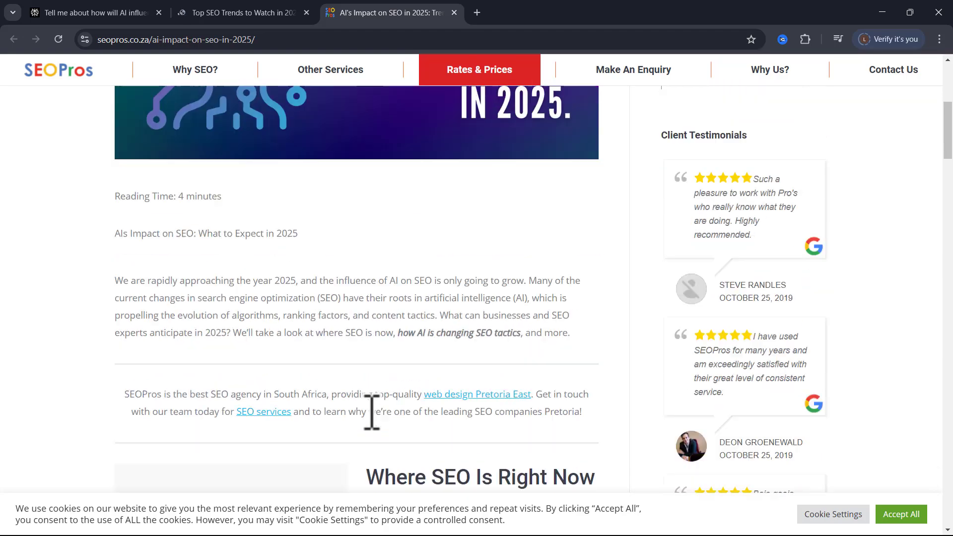
scroll(373, 412, "up", 6)
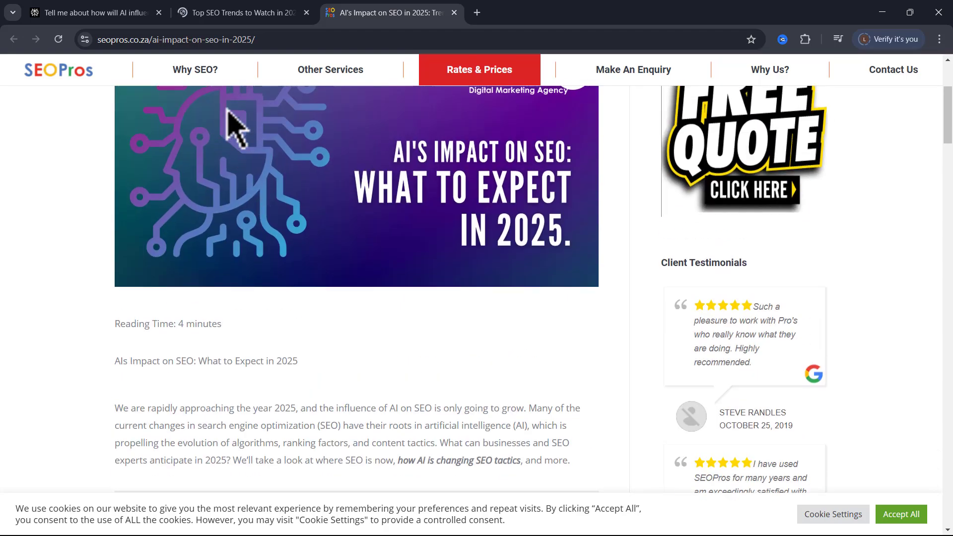
Step: Check Promodo's 'SEO Trends 2025' title, then go back and skim the Perplexity report
left_click(261, 13)
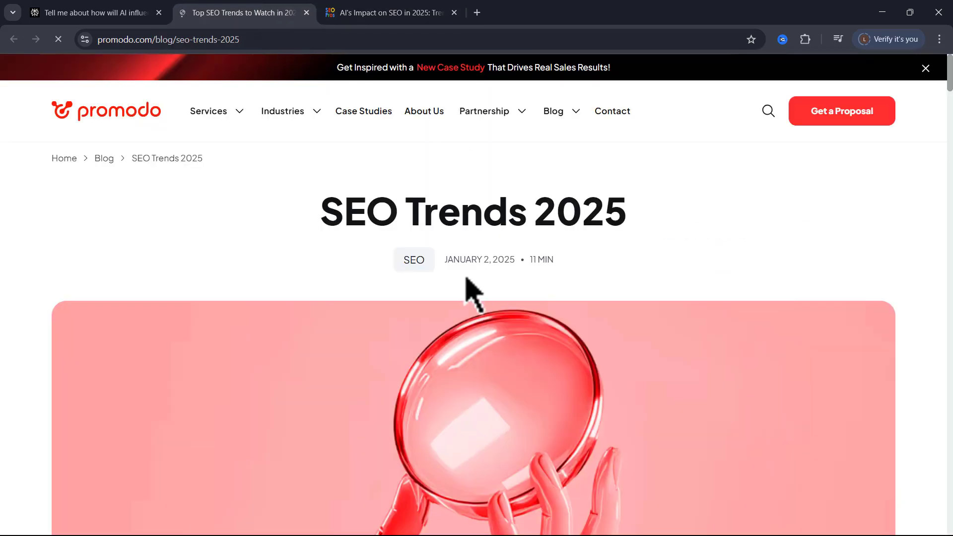
triple_click(438, 210)
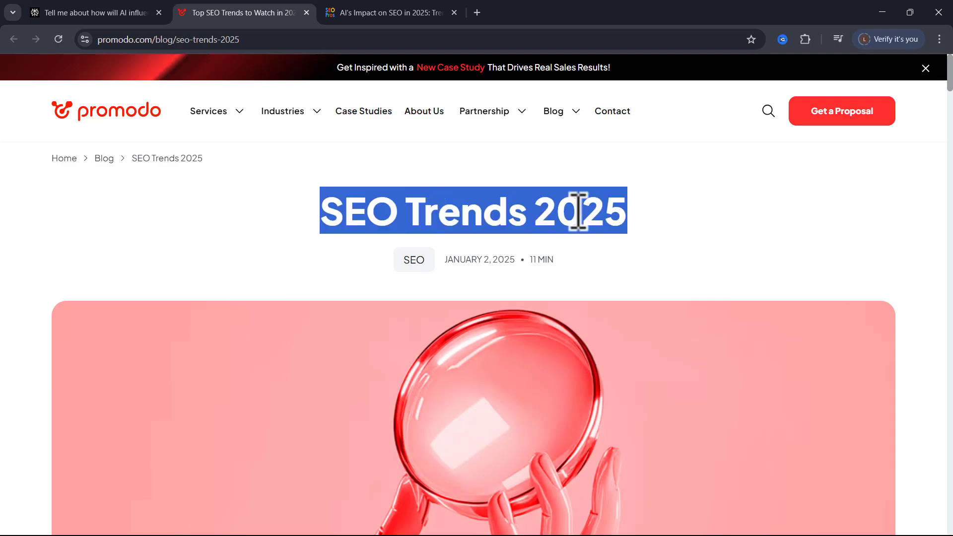
key("ctrl+shift+Tab")
left_click_drag(153, 260, 339, 346)
scroll(339, 350, "down", 1)
scroll(339, 349, "down", 15)
scroll(338, 346, "down", 5)
left_click(653, 289)
scroll(653, 289, "up", 15)
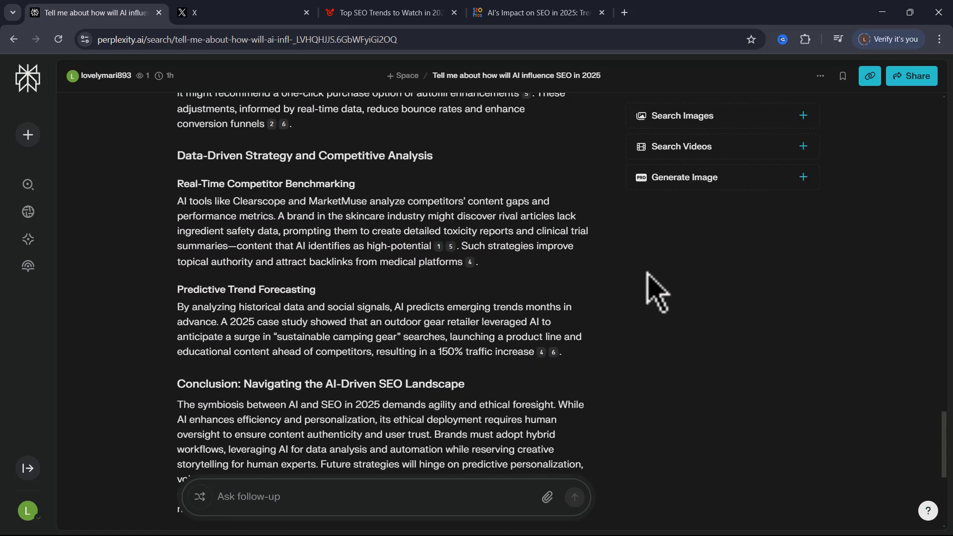
Step: Highlight the X post's paragraph saying Deep Research is available to everyone free
scroll(739, 359, "up", 5)
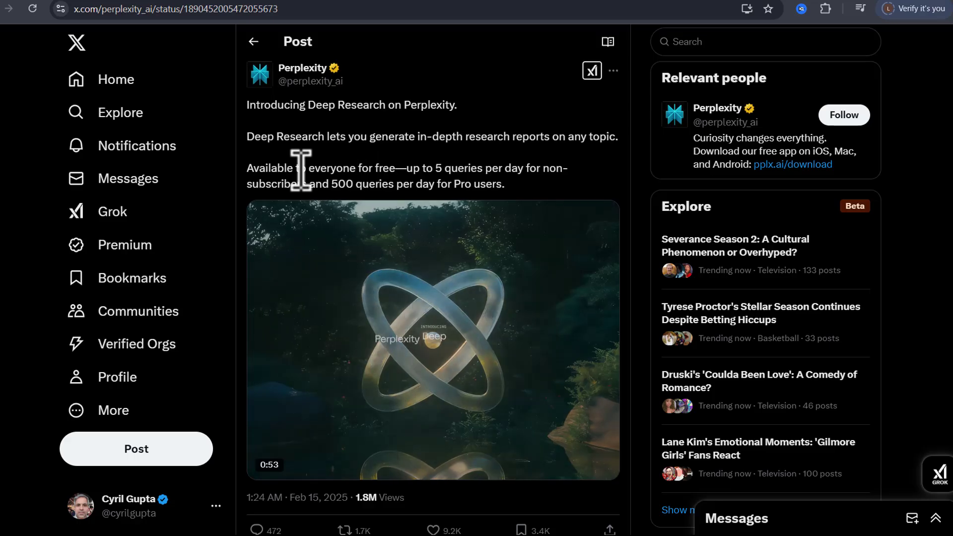
triple_click(300, 168)
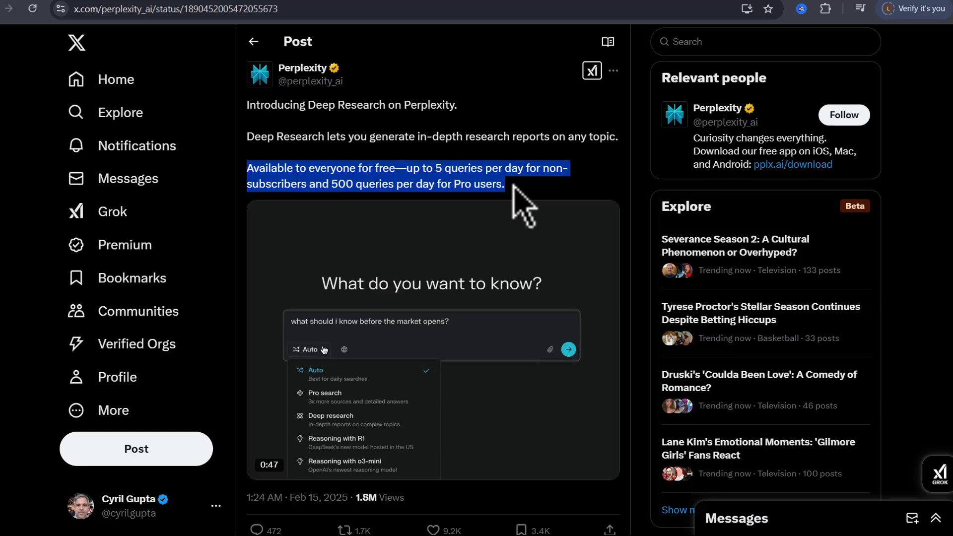
left_click(382, 144)
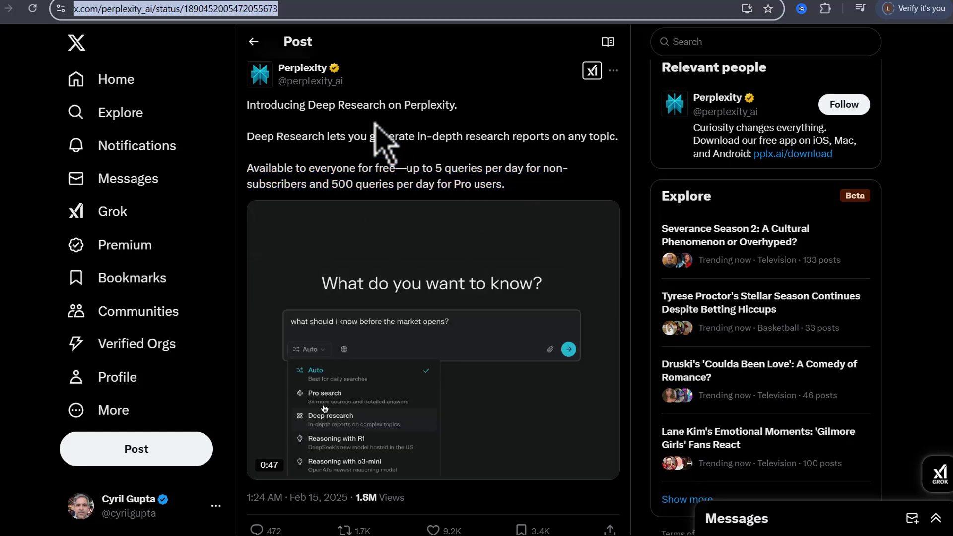
triple_click(523, 173)
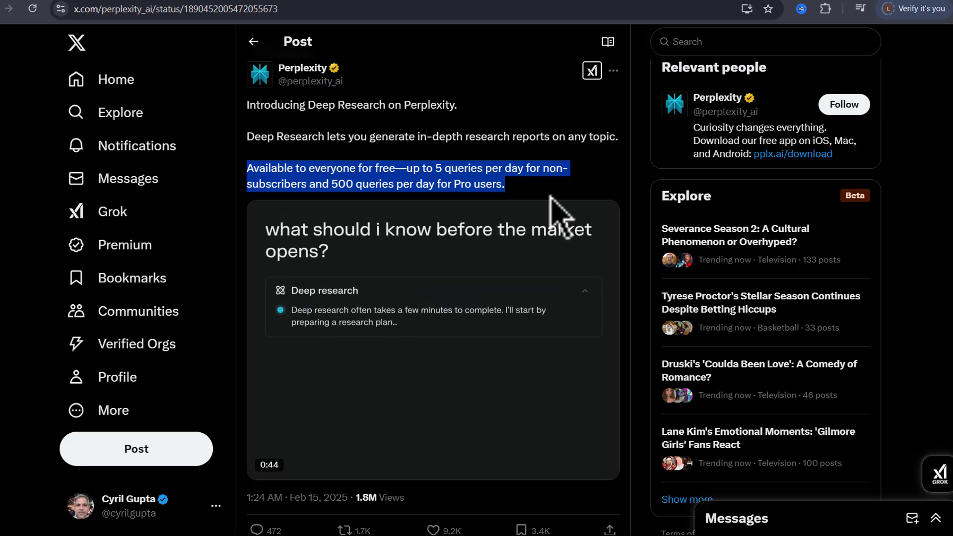